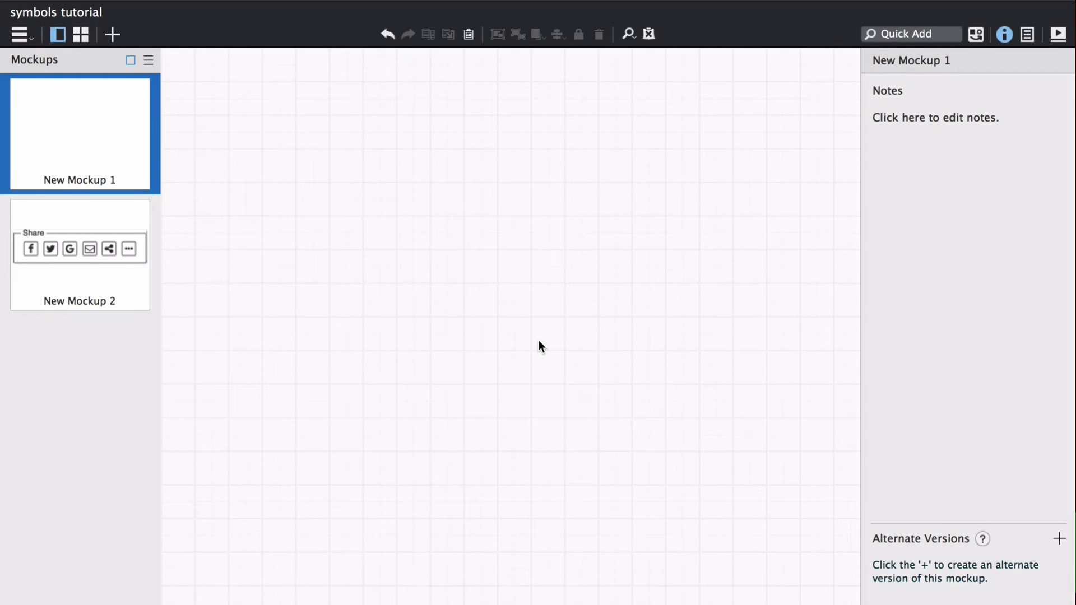
Group New Mockup 2's Share controls, name the group 'sharing widget', and convert it to a symbol.
click(96, 254)
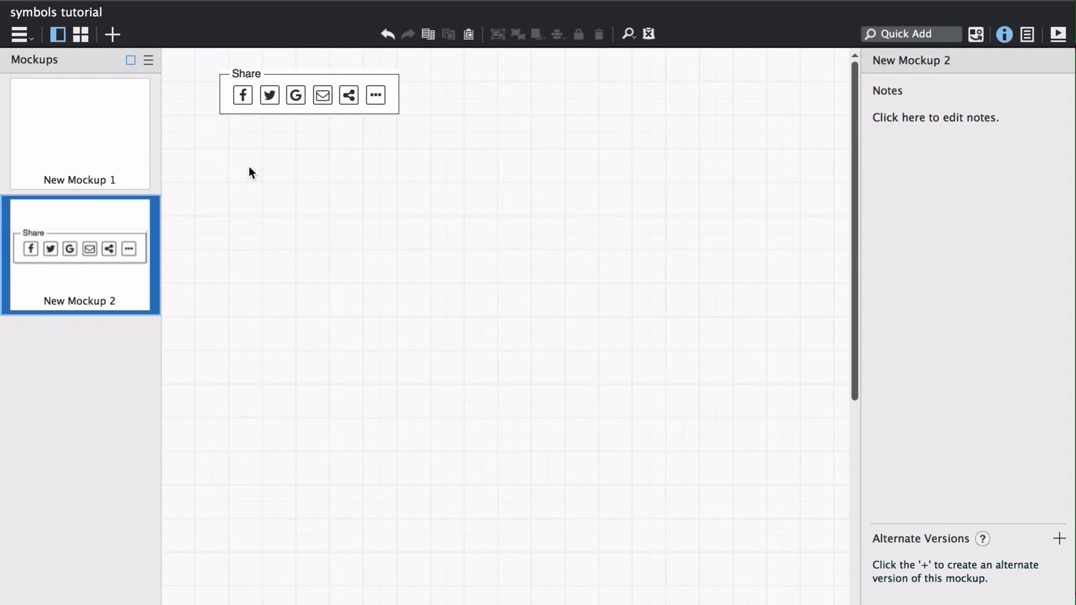
drag(192, 74, 473, 150)
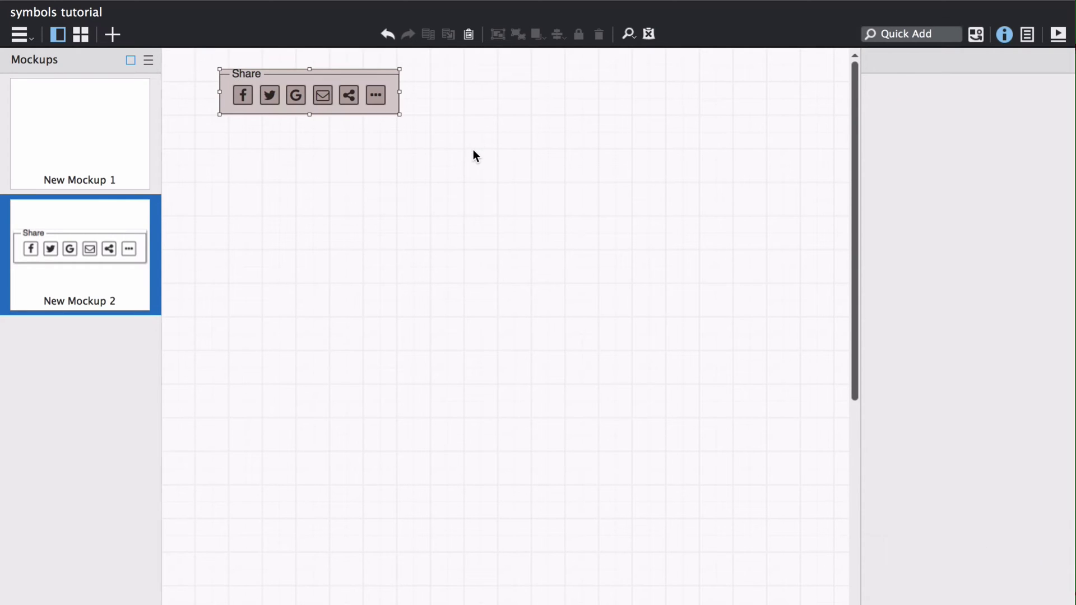
click(499, 34)
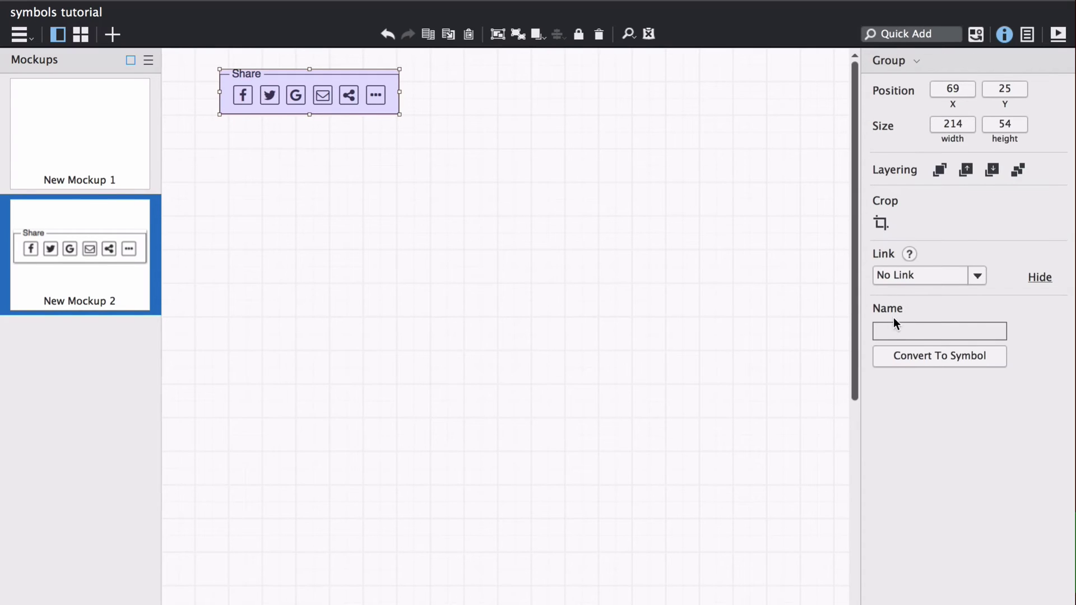
click(908, 330)
text(sharing widget)
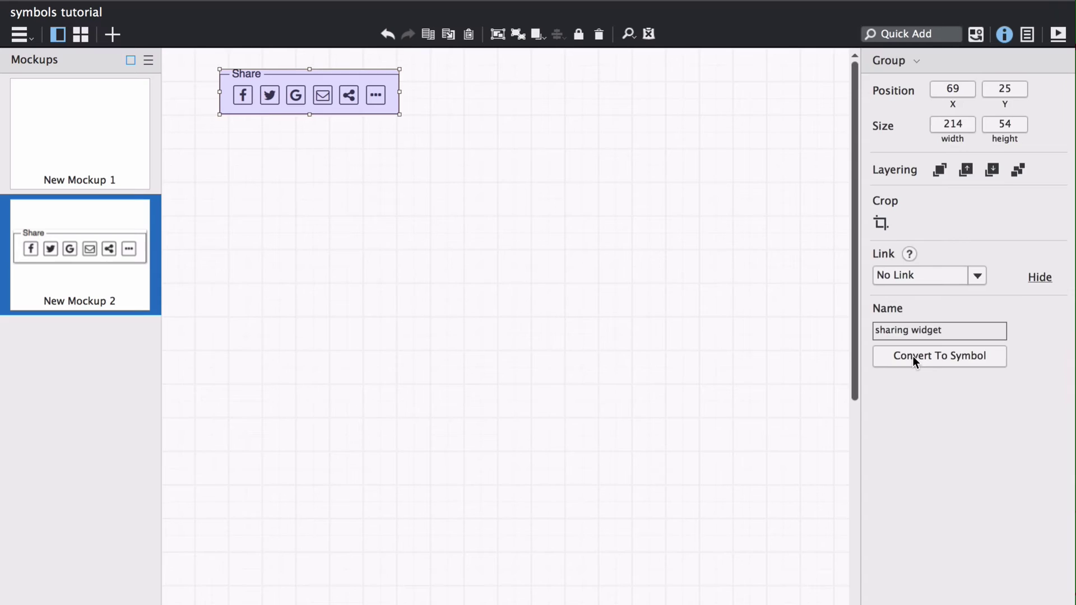
click(912, 356)
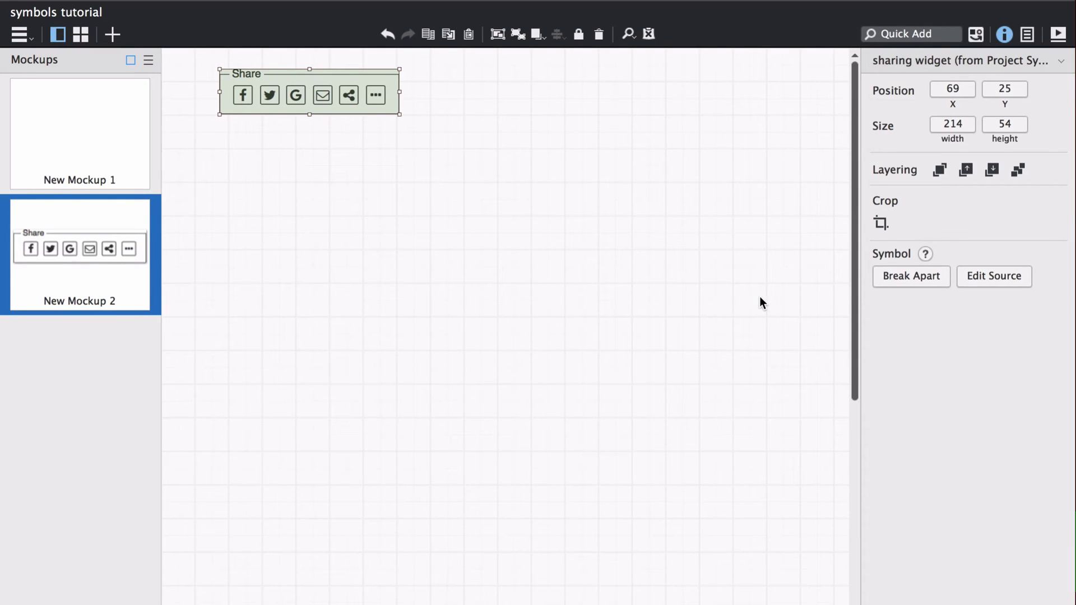
Quick Add a second 'sharing widget' symbol to New Mockup 2 from the Symbols library.
key(ctrl+l)
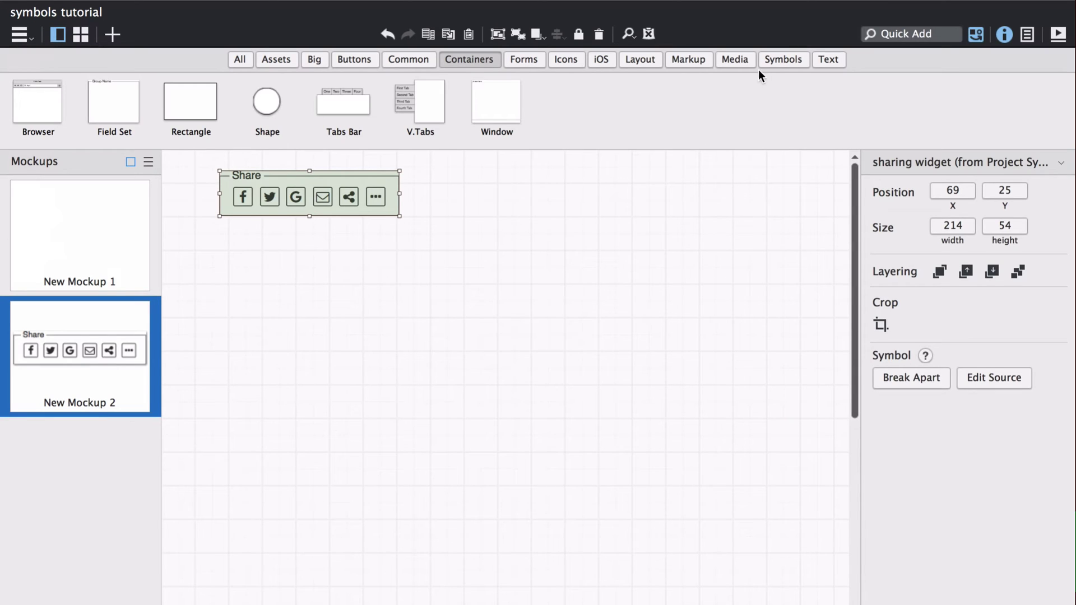
click(782, 59)
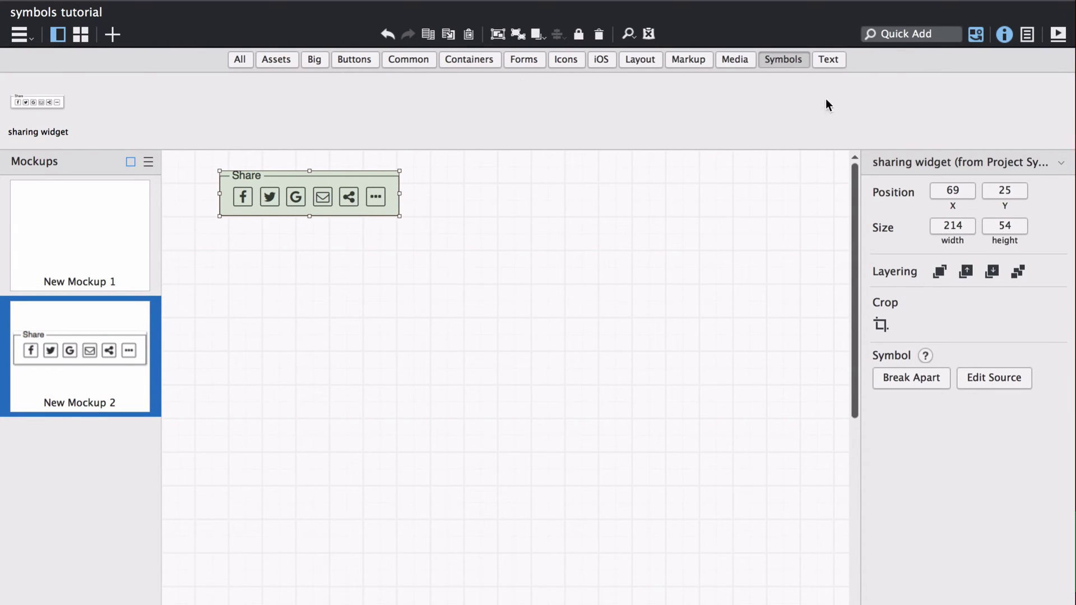
click(906, 34)
text(sharing)
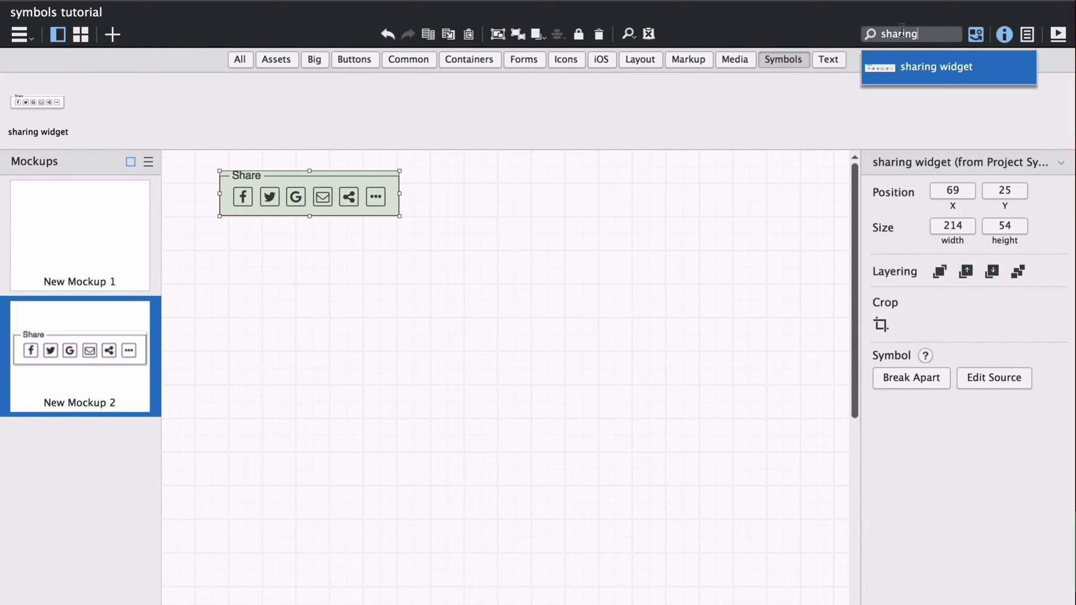
key(Return)
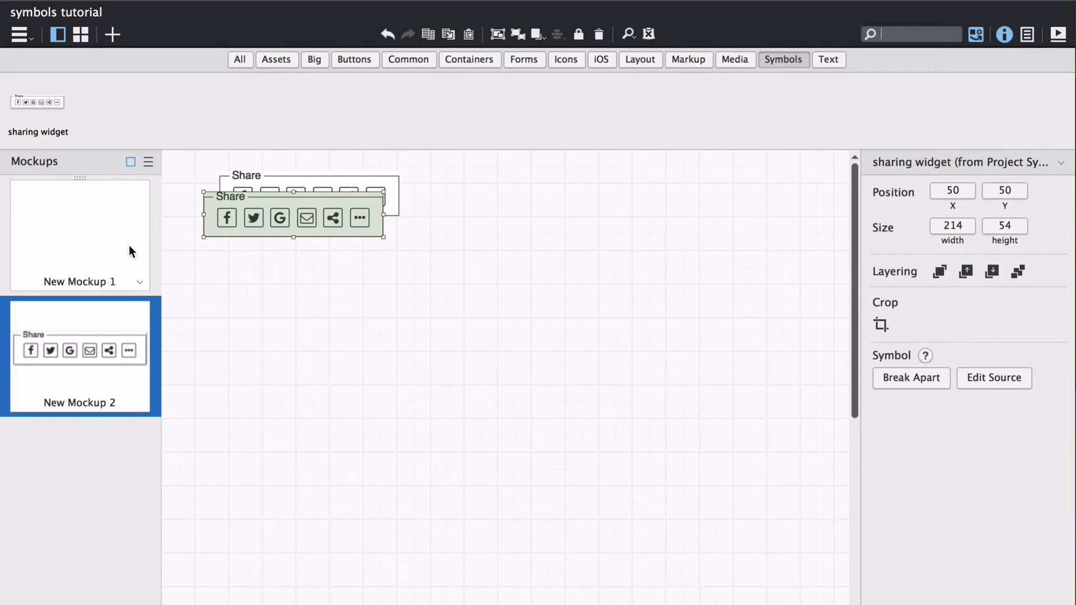
Place a 'sharing widget' symbol instance on New Mockup 1.
click(131, 250)
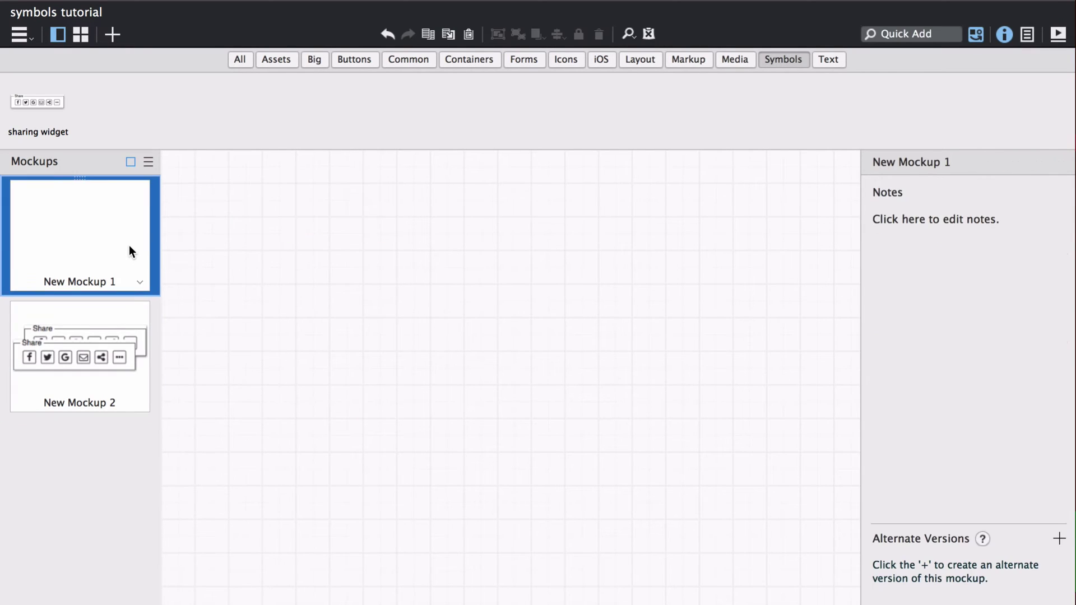
drag(38, 104, 278, 231)
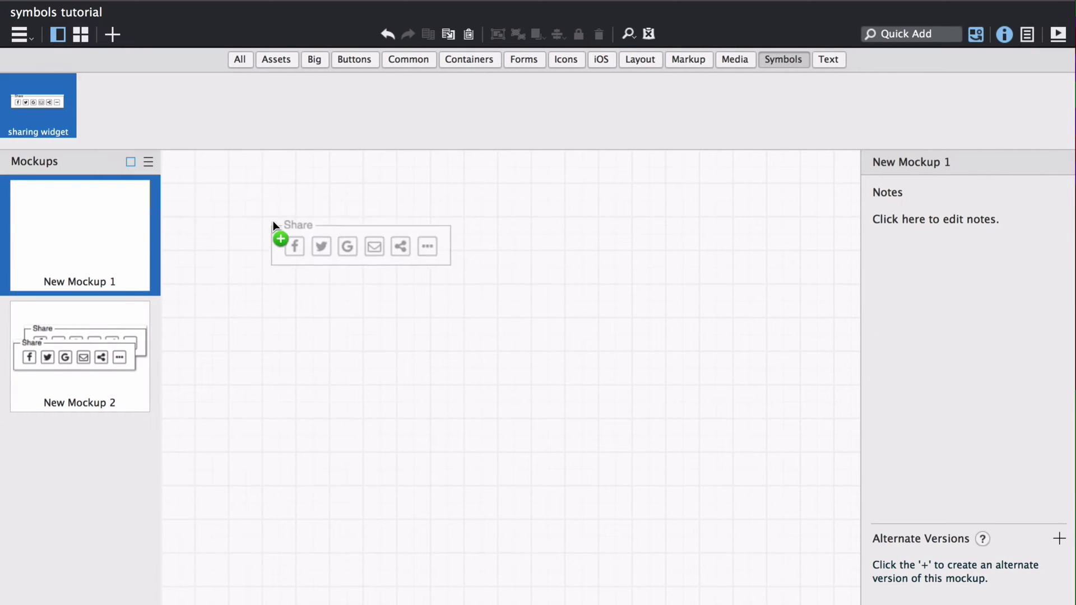
click(223, 216)
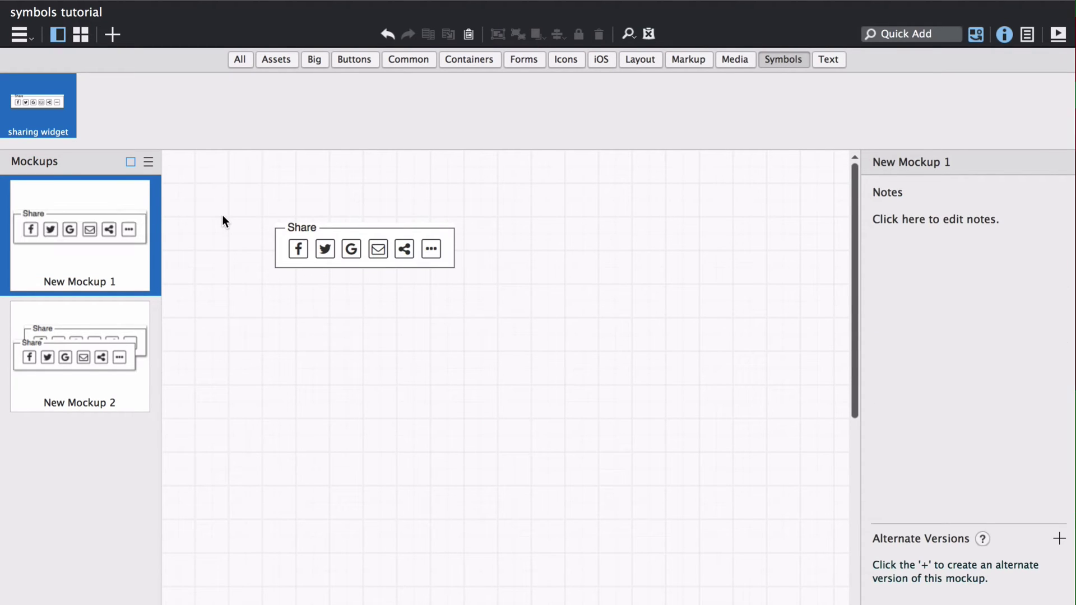
Switch to the Symbols view and open the 'sharing widget' symbol for editing.
click(19, 35)
click(41, 88)
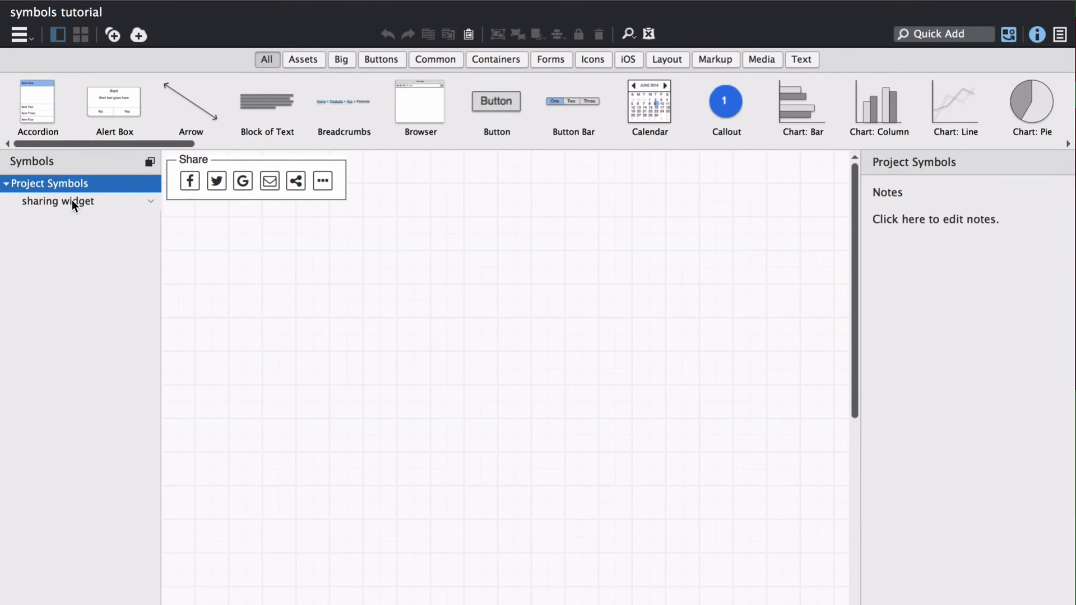
key(ctrl+l)
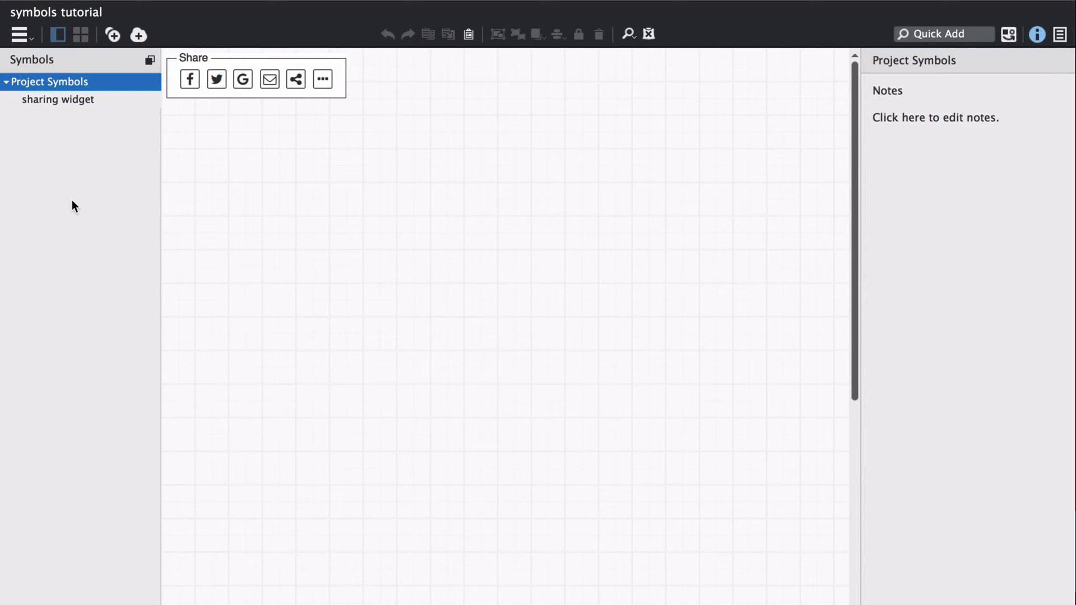
click(75, 101)
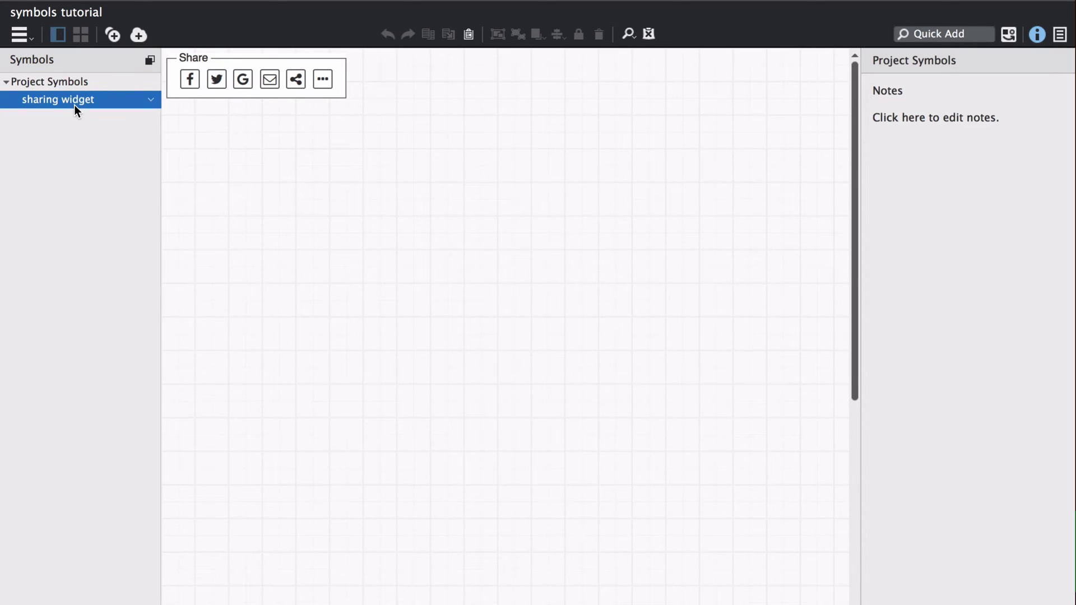
Swap the symbol's share icon for the Pinterest icon and return to the mockups.
click(295, 79)
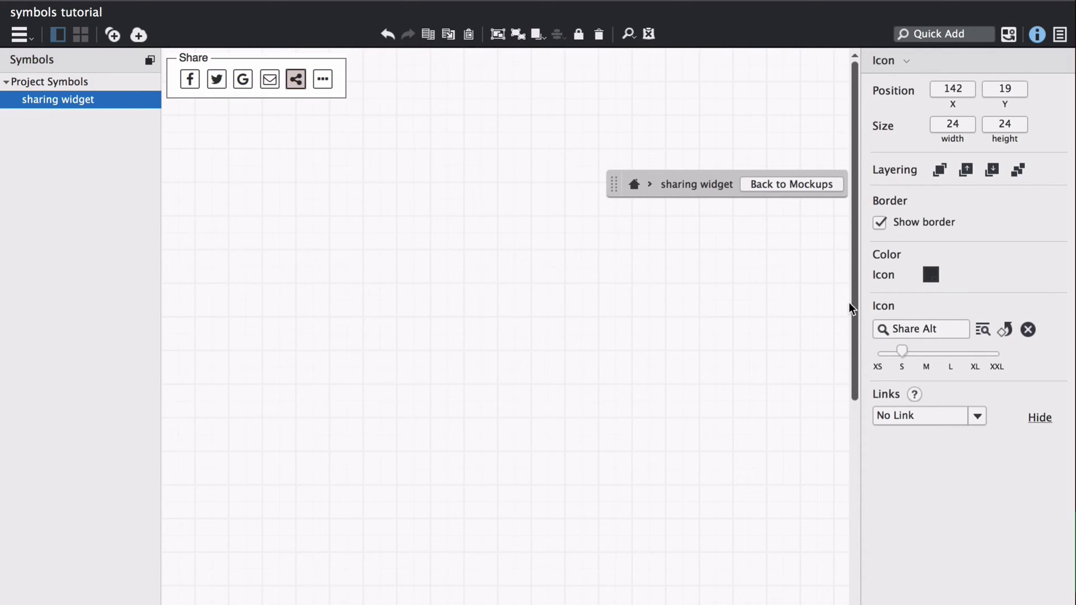
click(915, 327)
text(pint)
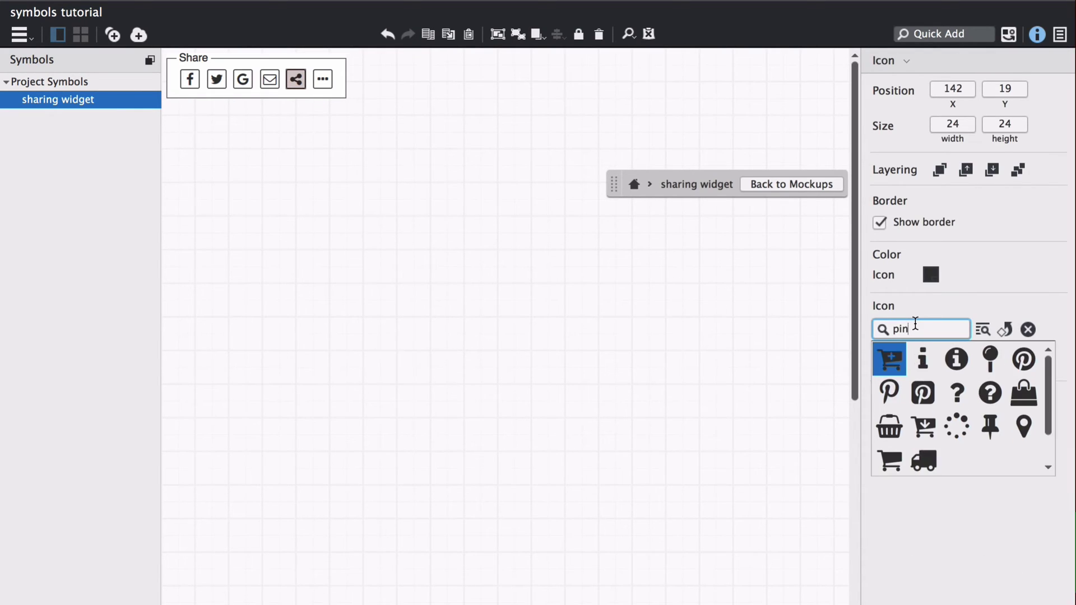
click(888, 360)
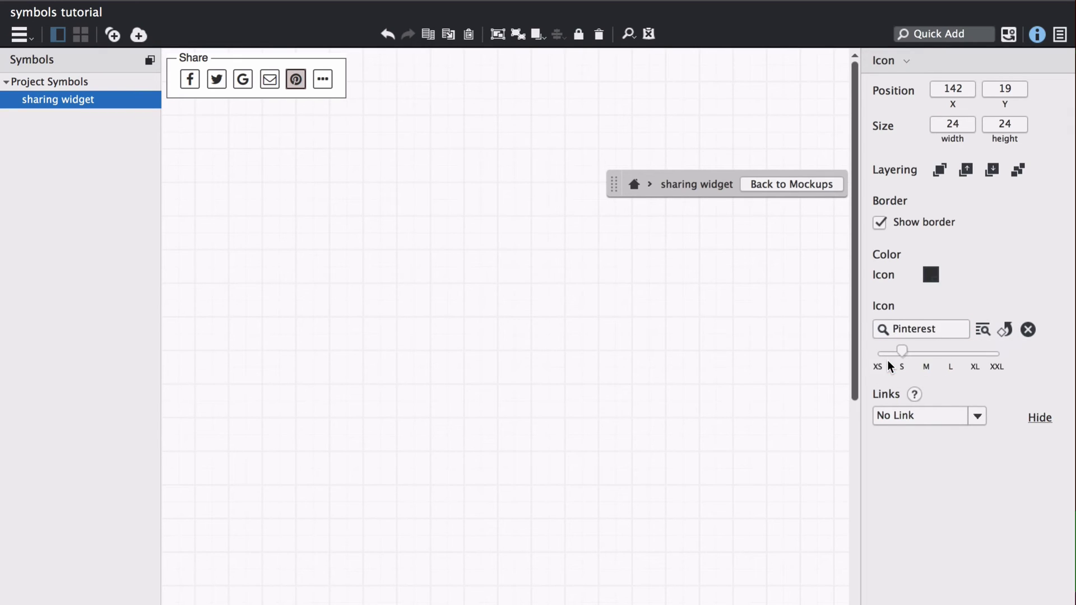
click(791, 184)
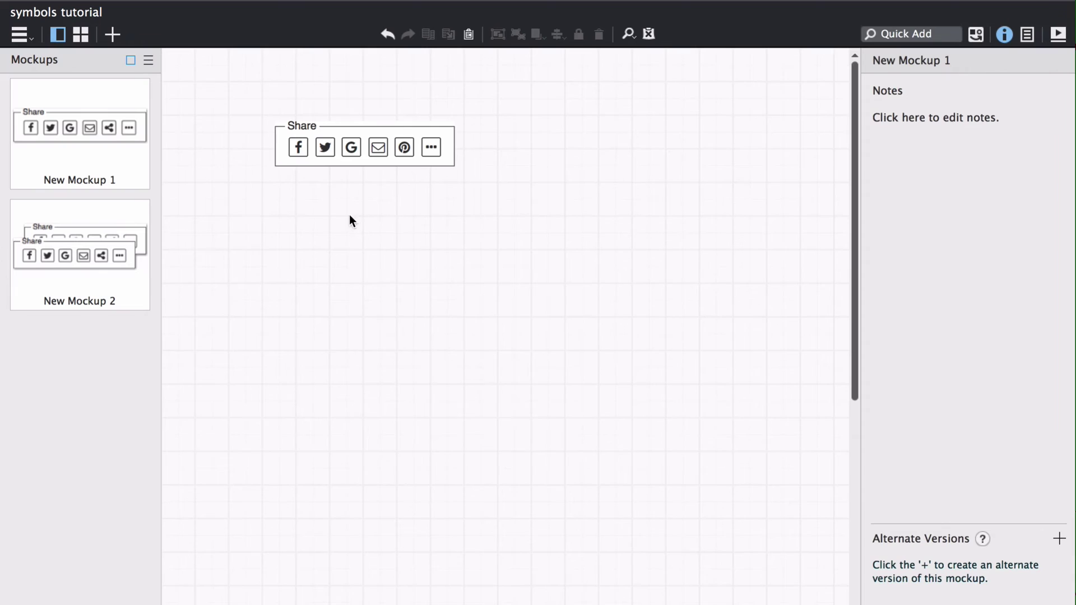
Move New Mockup 2's lower Share widget down and right, then open its symbol source.
click(125, 232)
drag(285, 126, 349, 192)
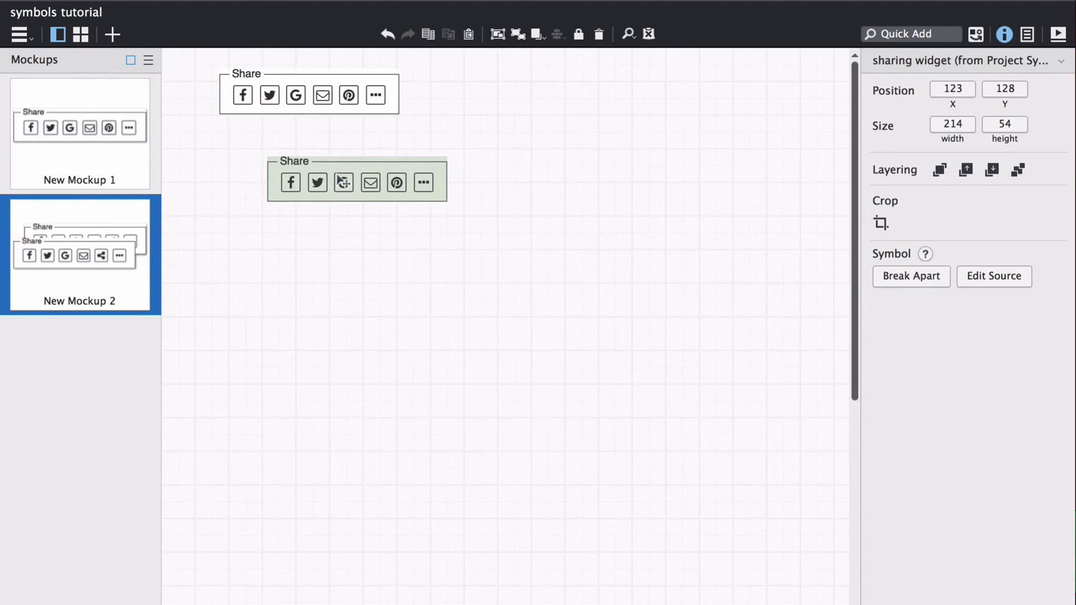
click(302, 271)
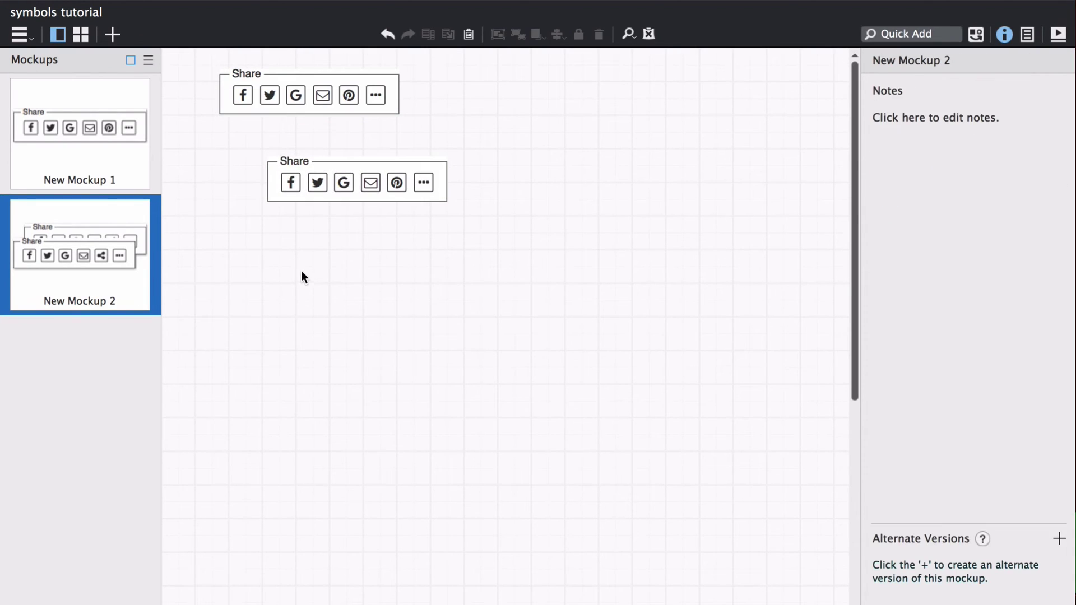
click(343, 194)
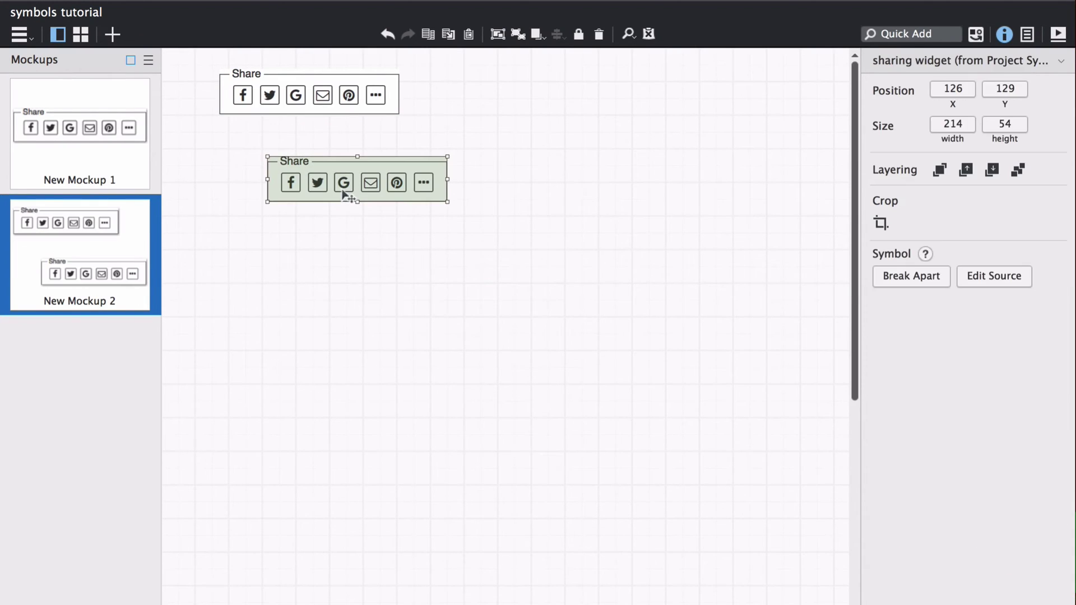
click(993, 276)
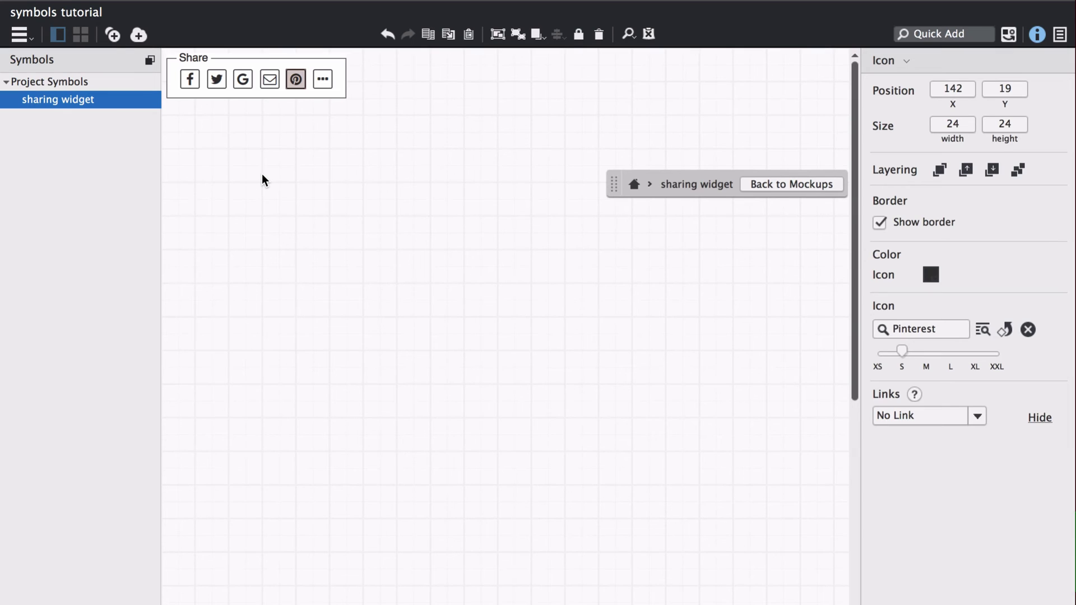
Add New Symbol to Project Symbols, then return to Mockups and create blank New Mockup 4.
click(106, 82)
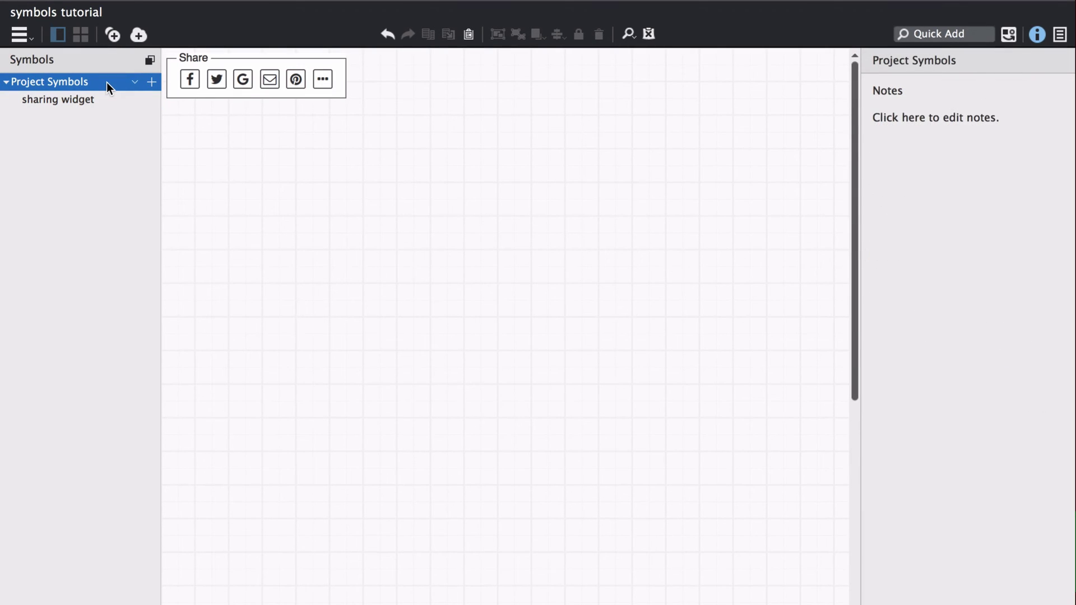
click(150, 82)
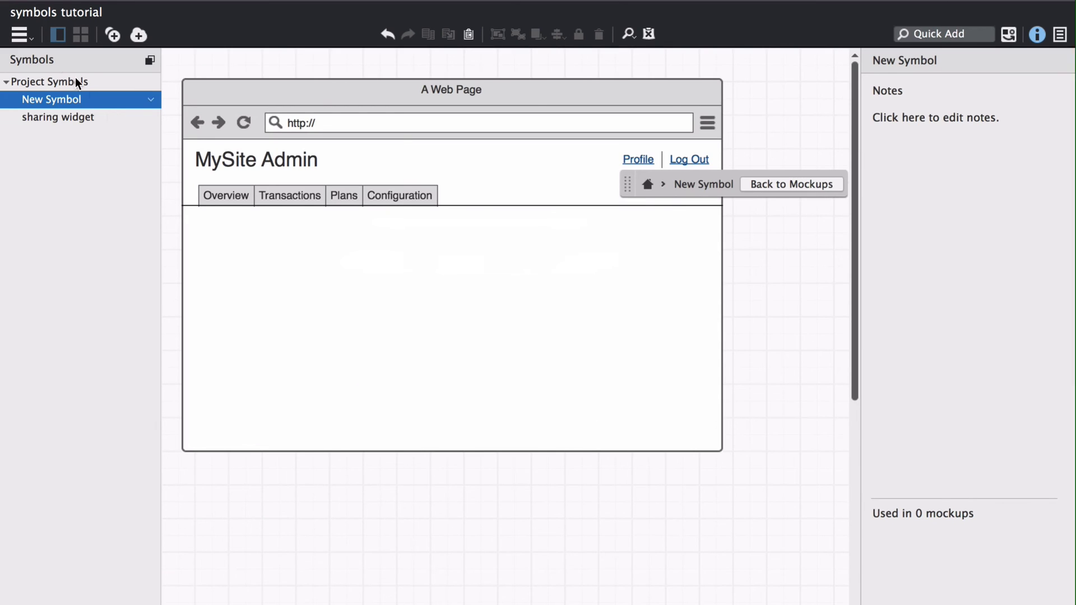
click(20, 34)
click(32, 53)
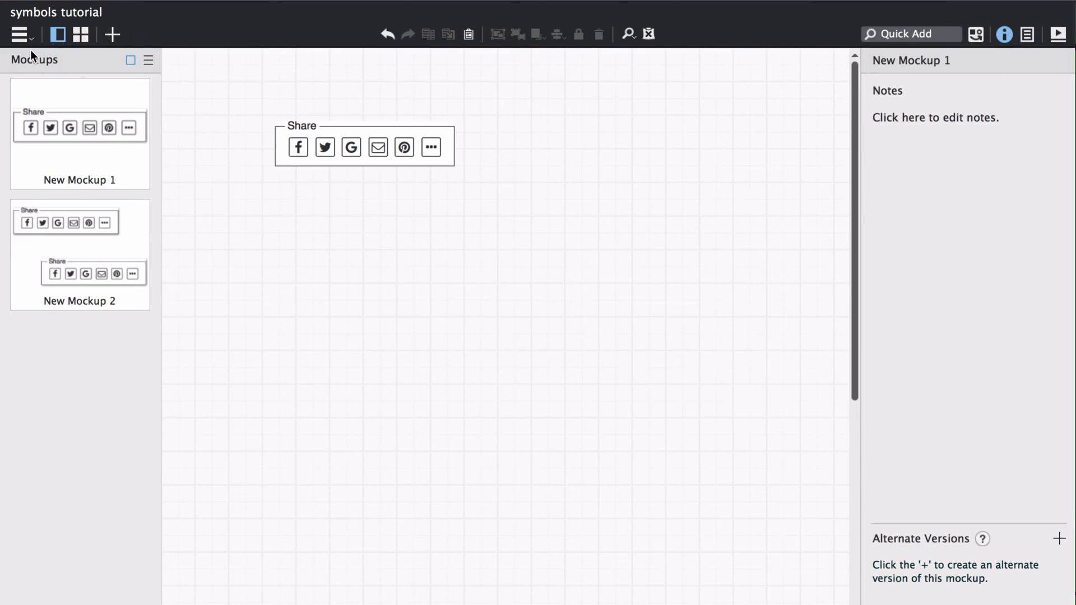
key(ctrl+n)
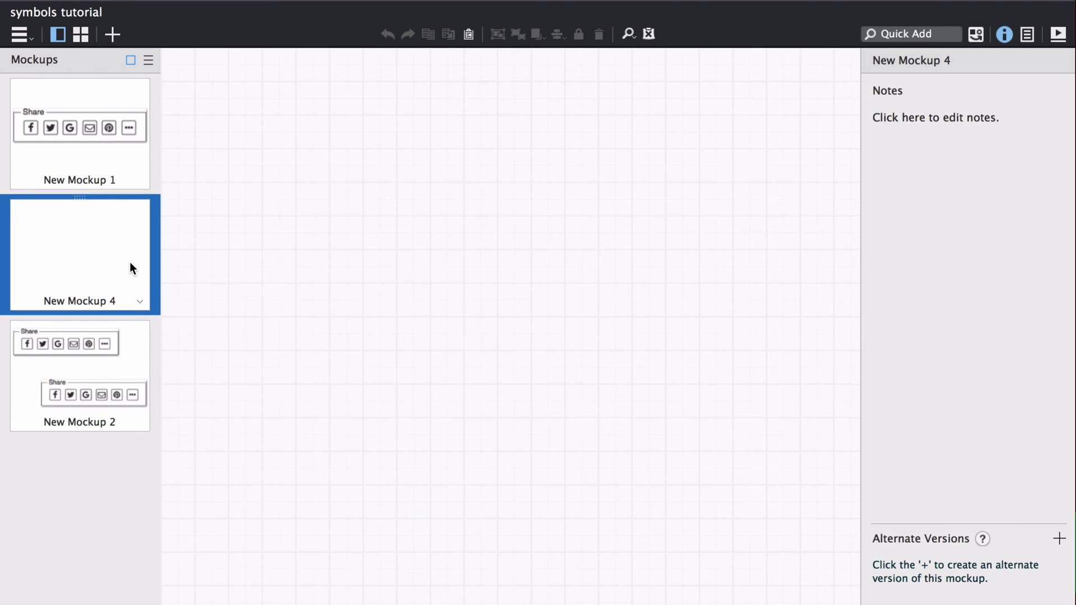
Place the MySite Admin web page symbol (New Symbol) on New Mockup 4.
key(ctrl+l)
drag(26, 115, 241, 159)
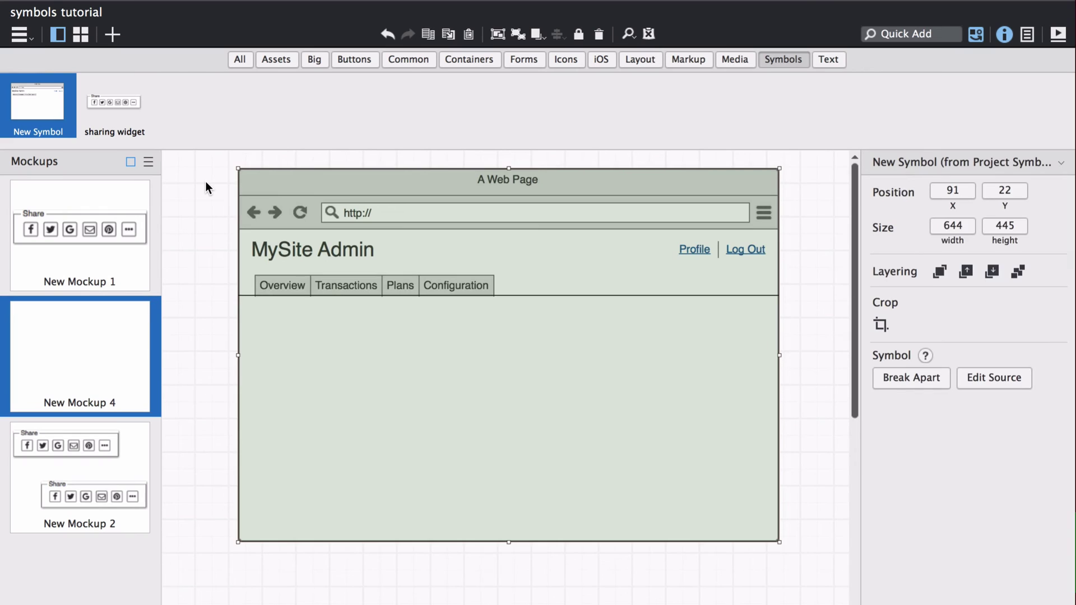
click(205, 181)
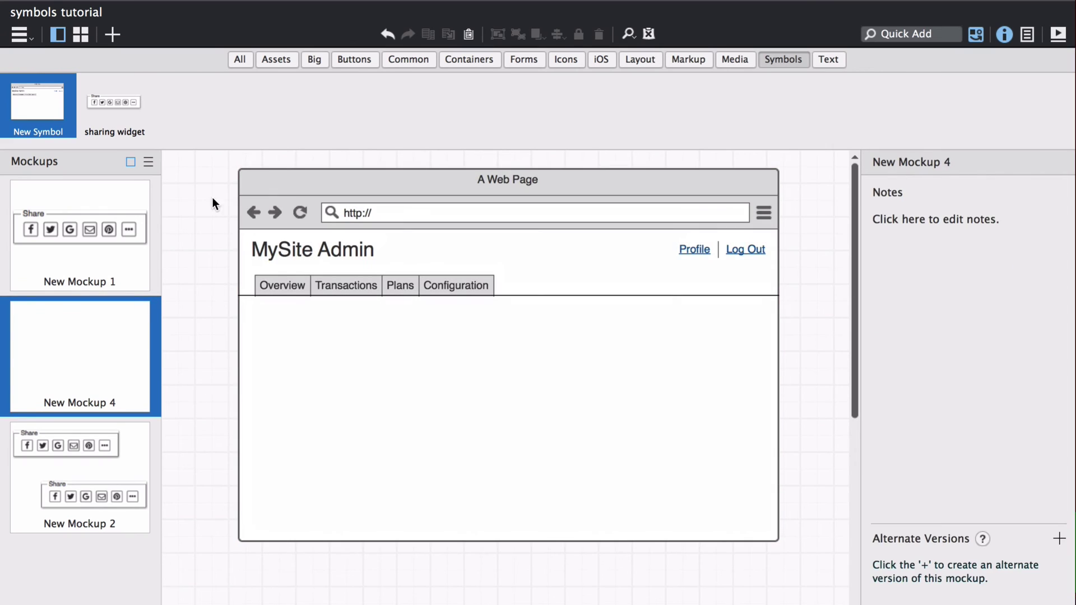
click(292, 290)
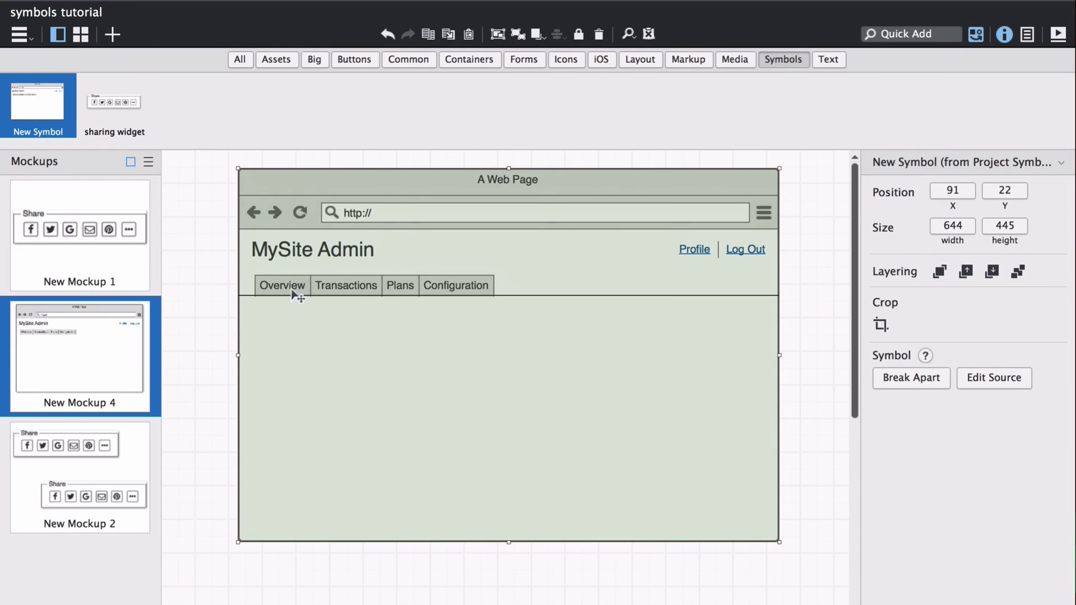
Override this instance's Tabs Bar so Overview is the selected tab.
double_click(293, 290)
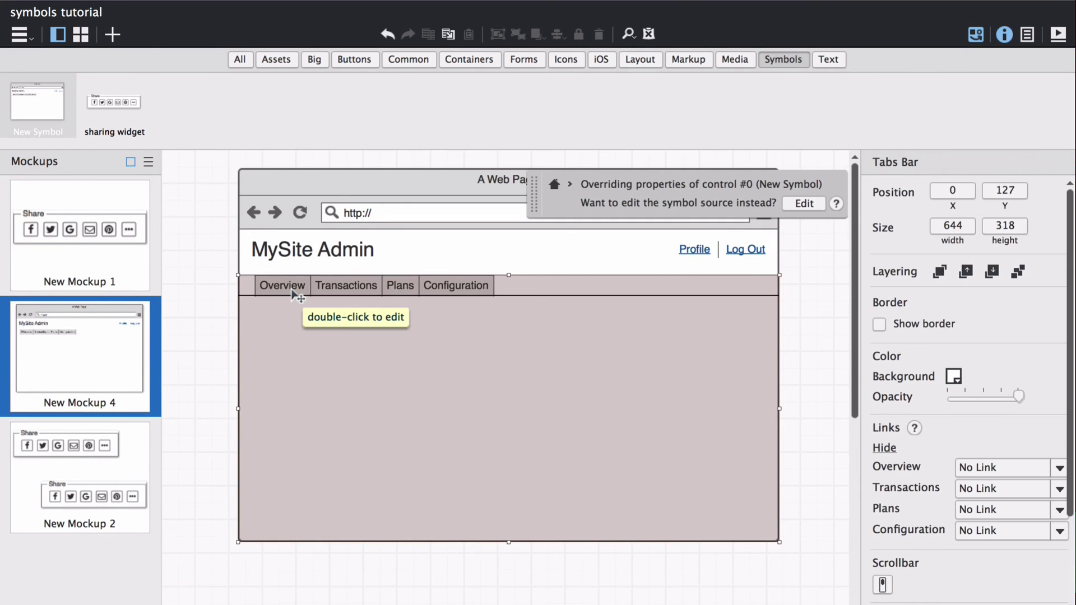
scroll(961, 408, down, 3)
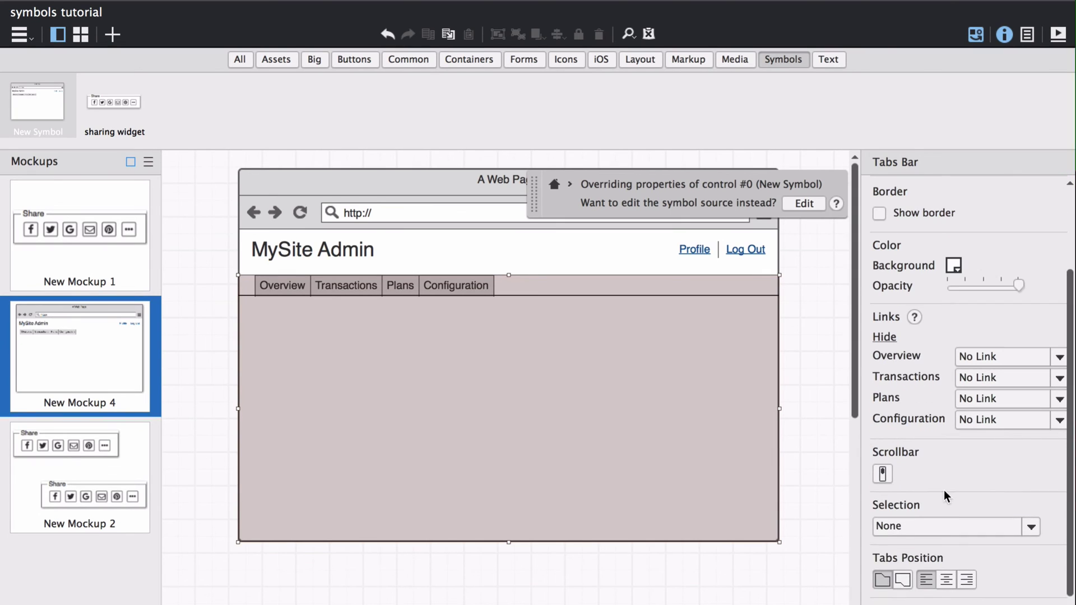
click(942, 521)
click(936, 564)
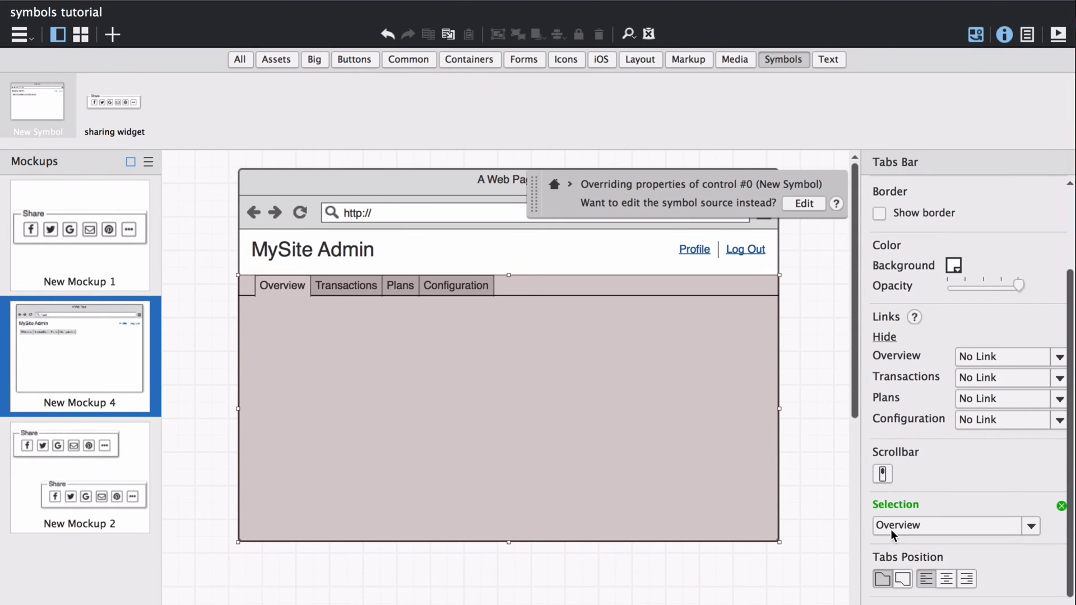
click(812, 447)
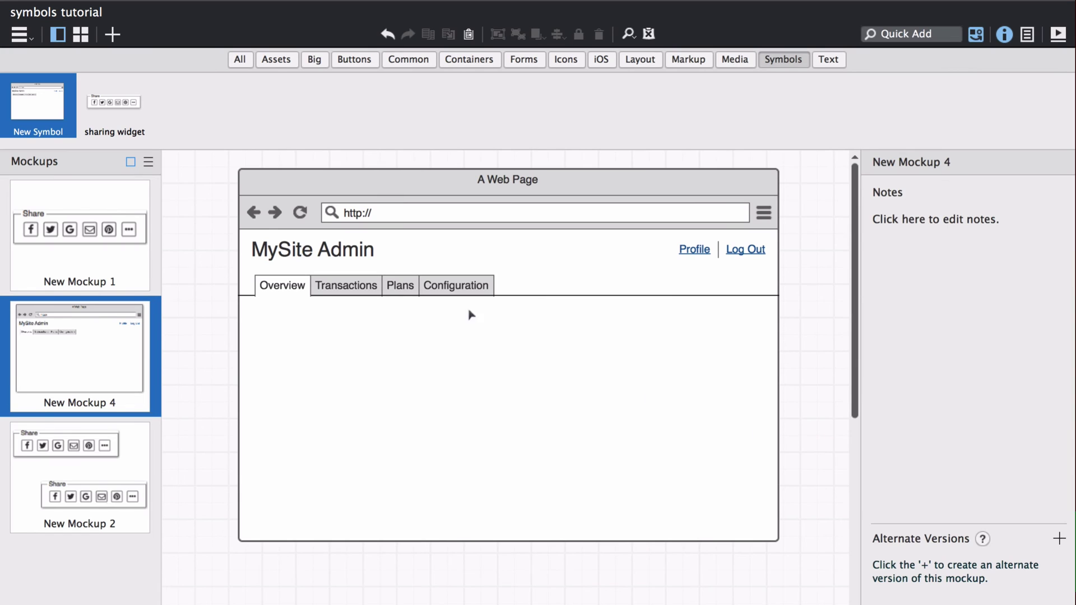
Switch the project to the Symbols view.
click(27, 35)
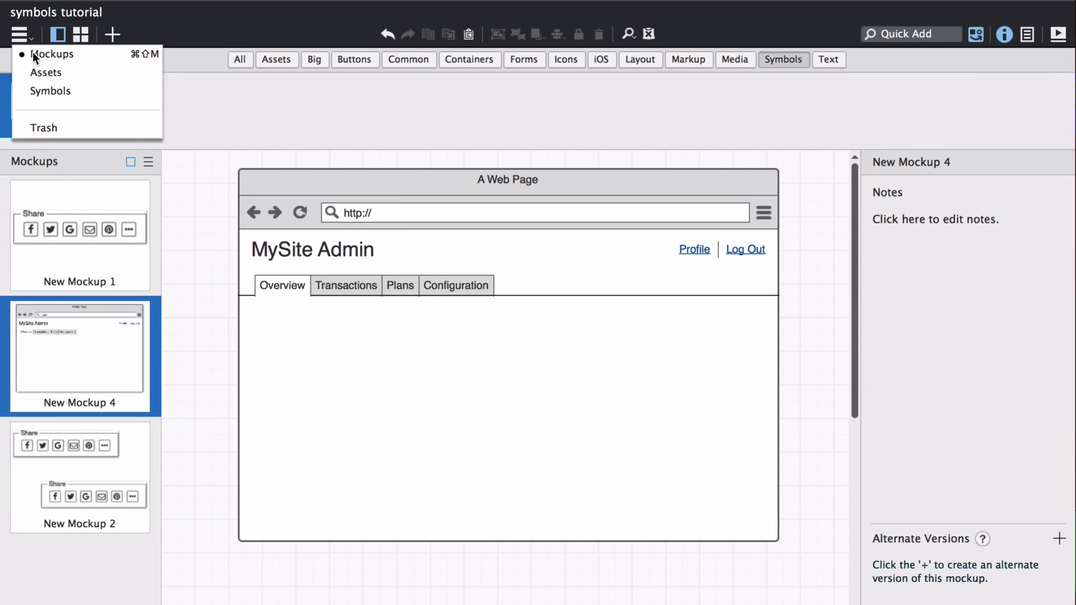
click(48, 86)
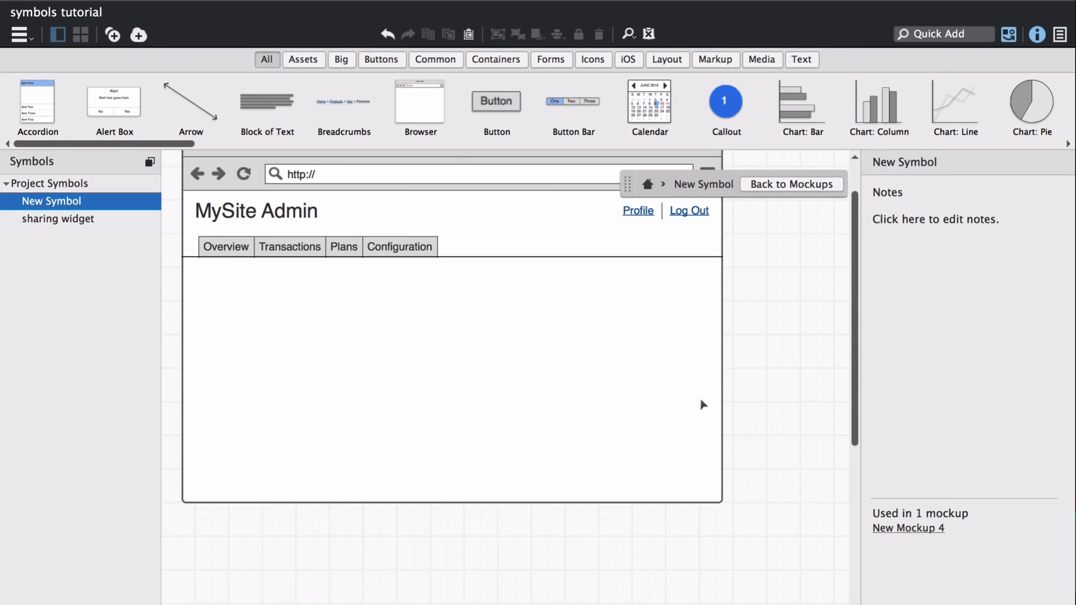
click(914, 544)
Create New Symbol Library 5 and move its Sample Widget below New Symbol in Project Symbols.
click(115, 35)
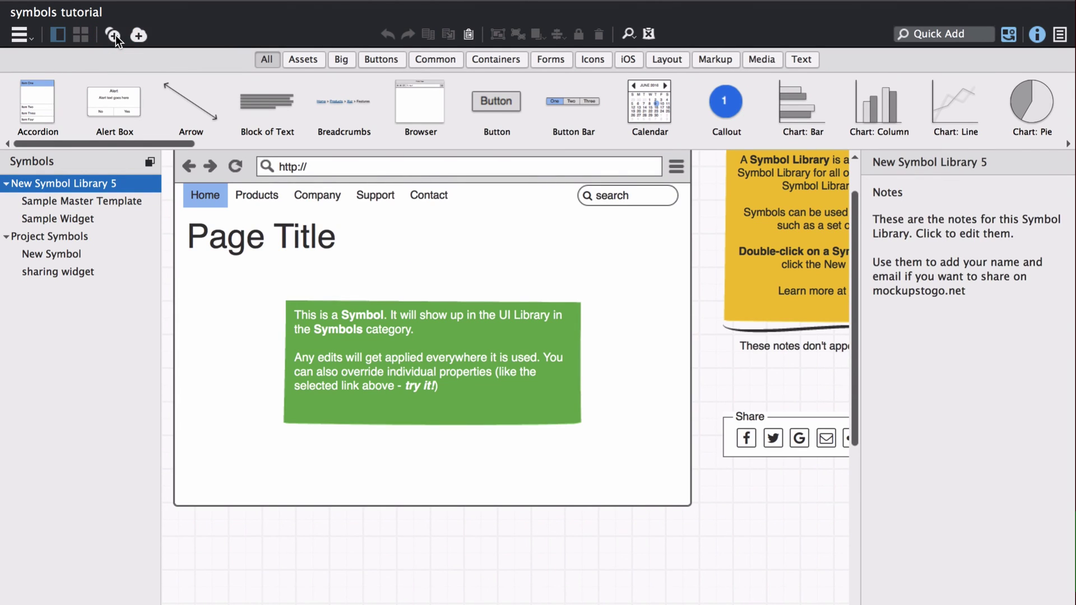
key(ctrl+l)
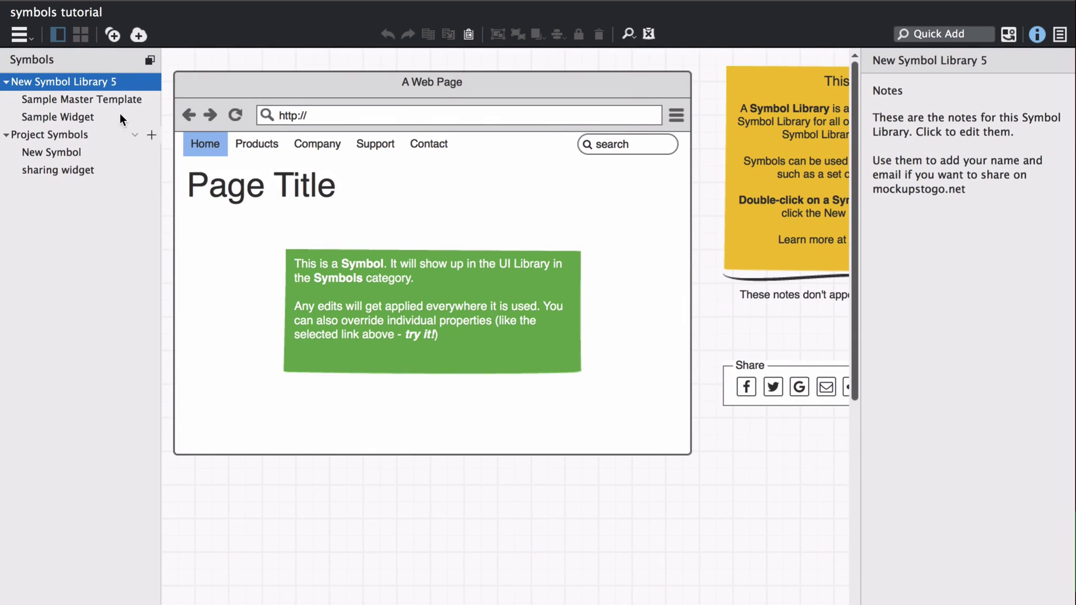
click(84, 117)
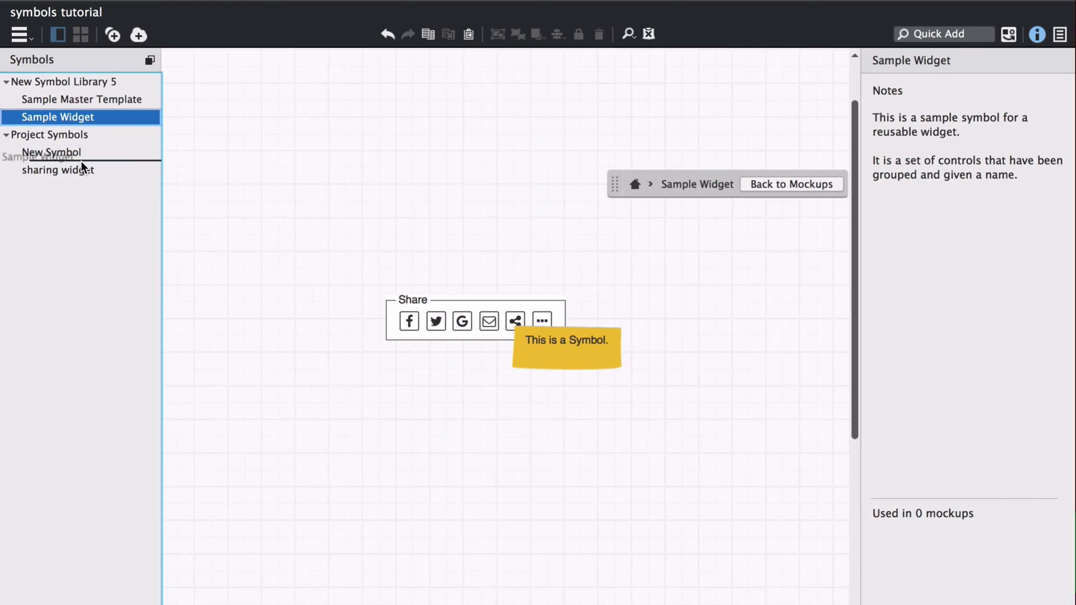
drag(81, 160, 81, 161)
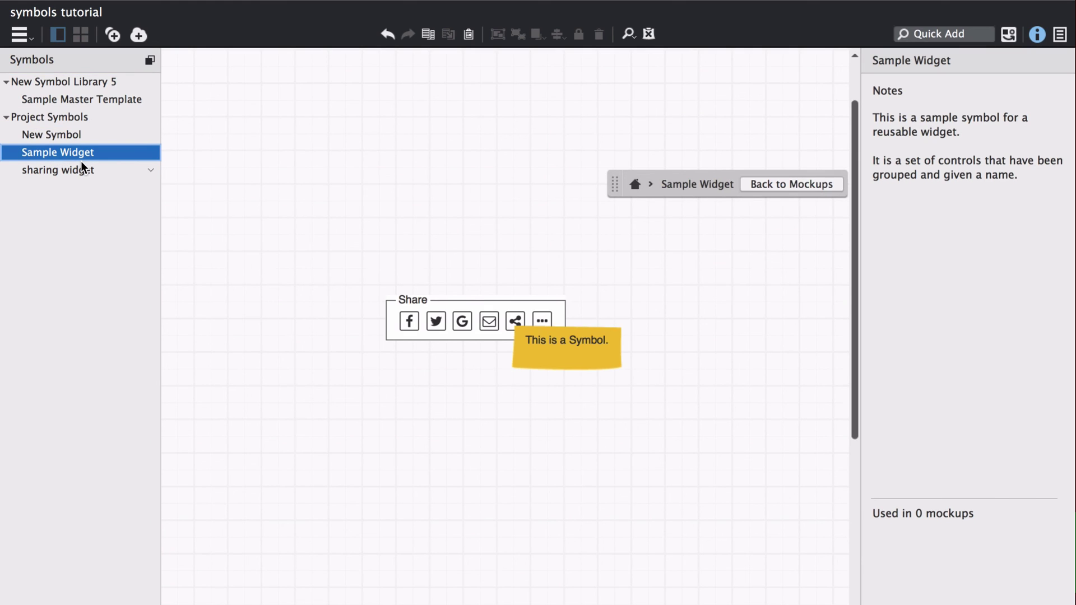
Import 'Form Fields with Labels.bmml' as a symbol library and expand it to view its symbols.
click(138, 37)
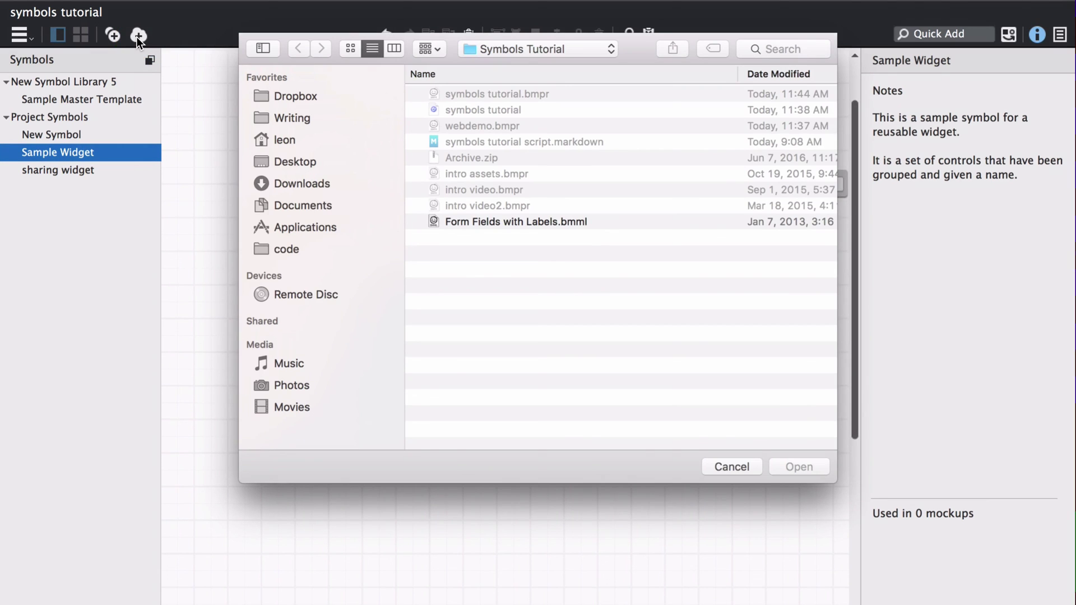
click(467, 221)
click(781, 460)
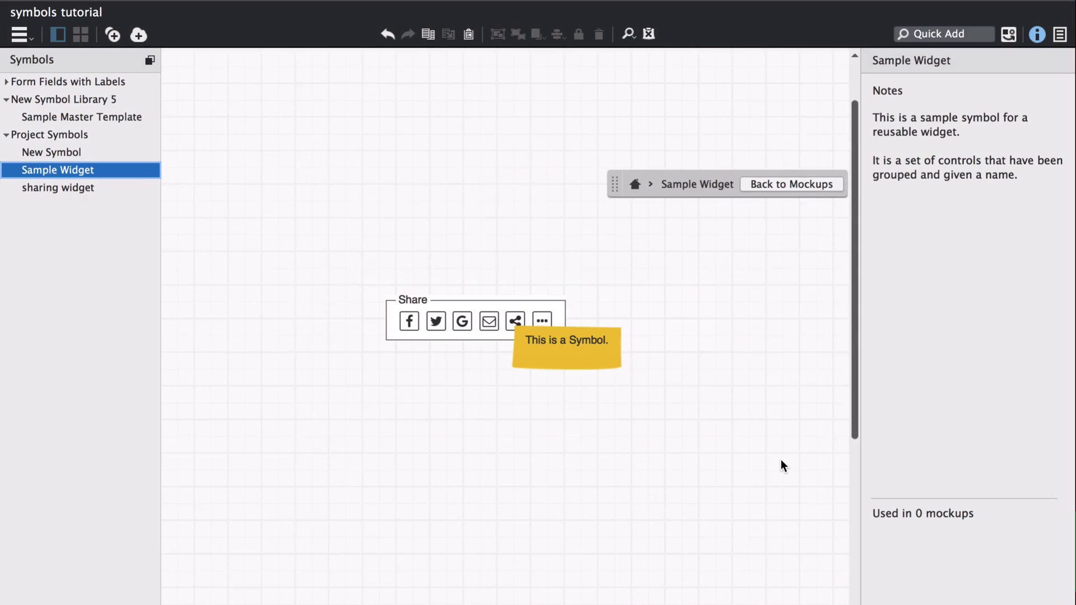
click(51, 80)
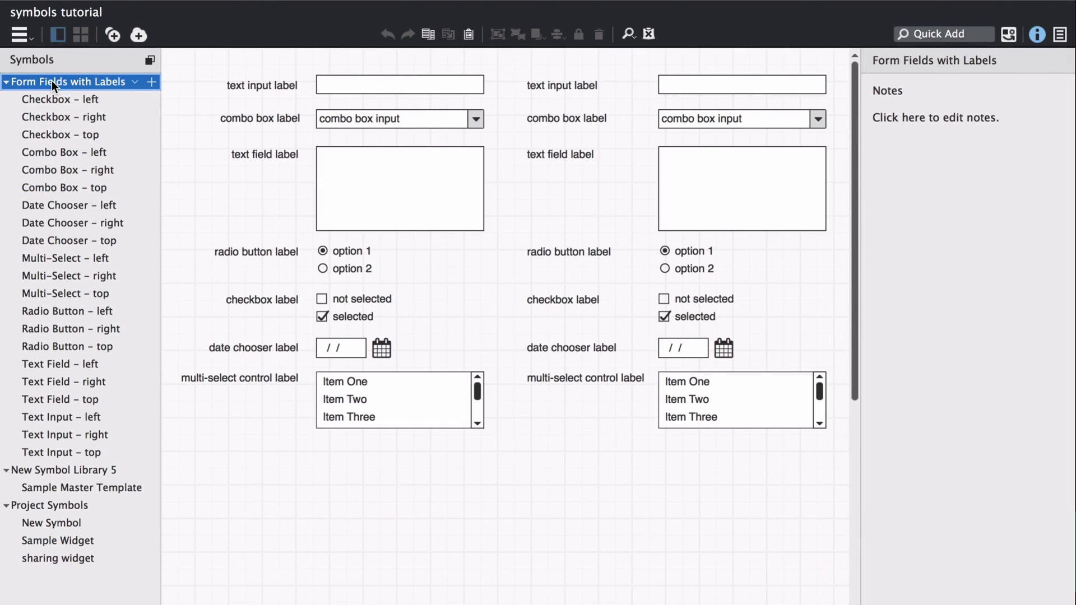